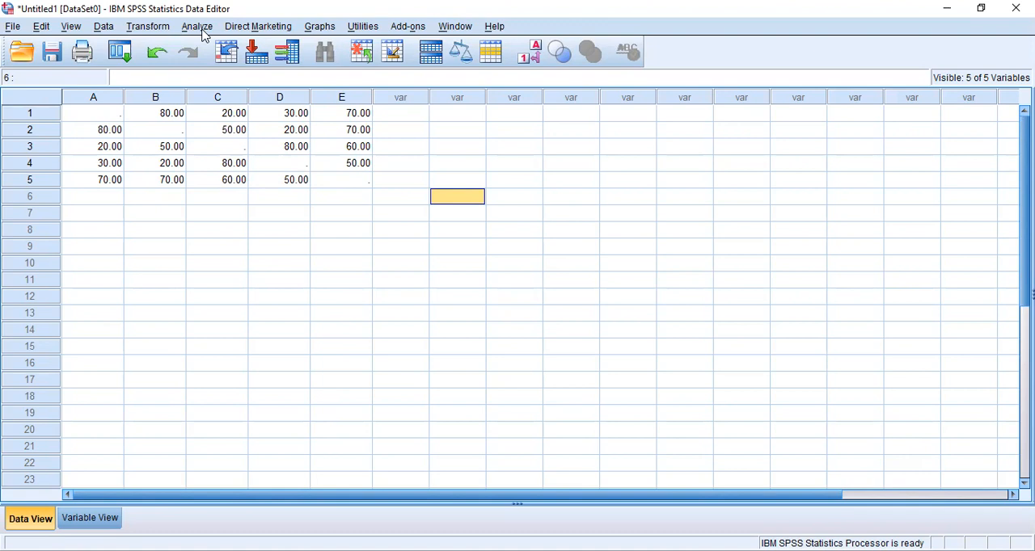
Step: Examine the first-row proximity values for variables B to E in the data matrix
{"action": "left_click", "coordinate": [198, 27]}
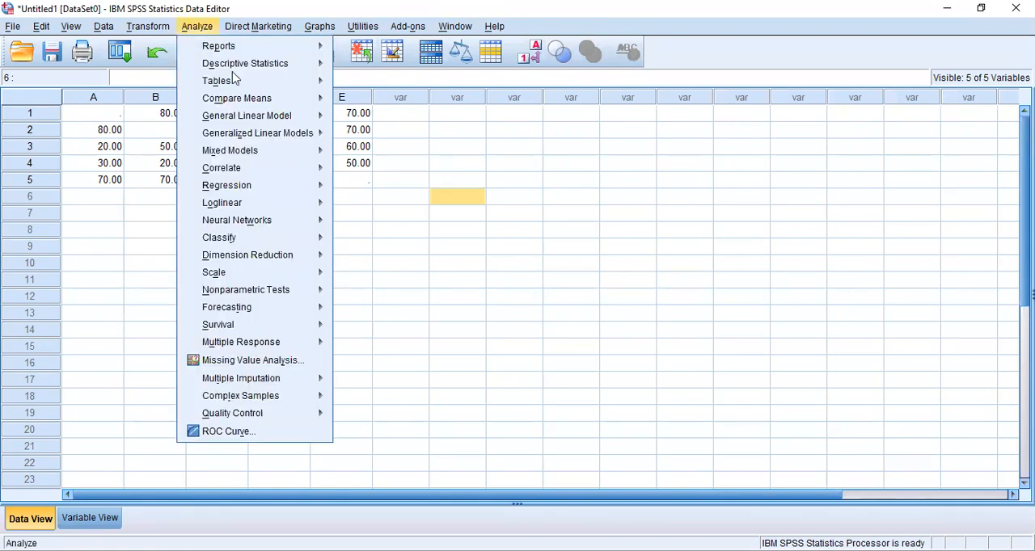
{"action": "mouse_move", "coordinate": [296, 279]}
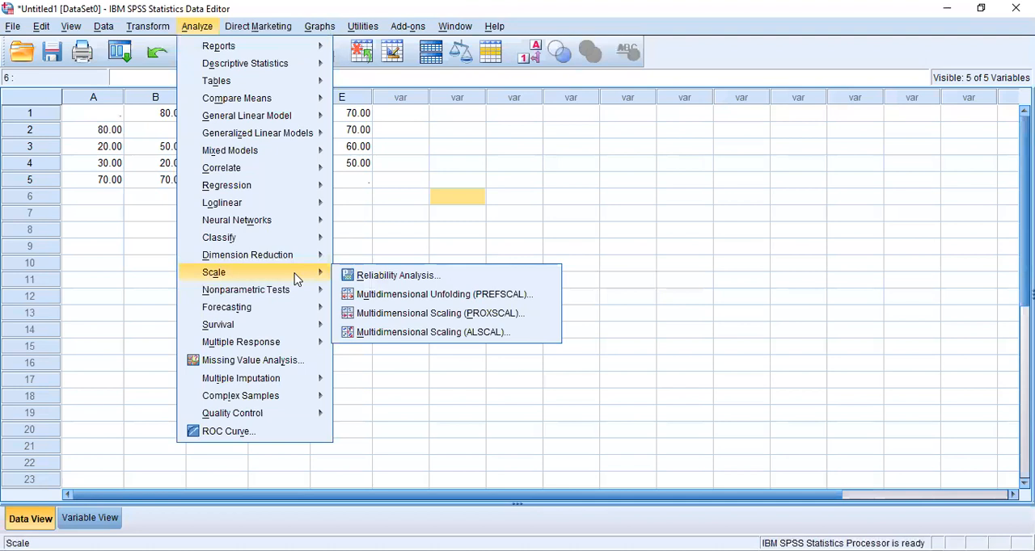
{"action": "left_click", "coordinate": [121, 181]}
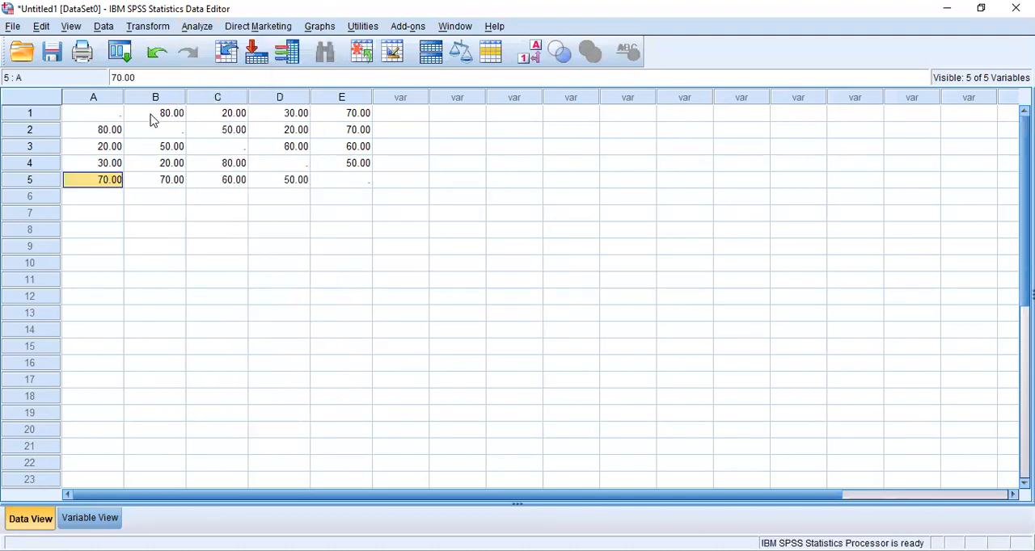
{"action": "left_click", "coordinate": [153, 119]}
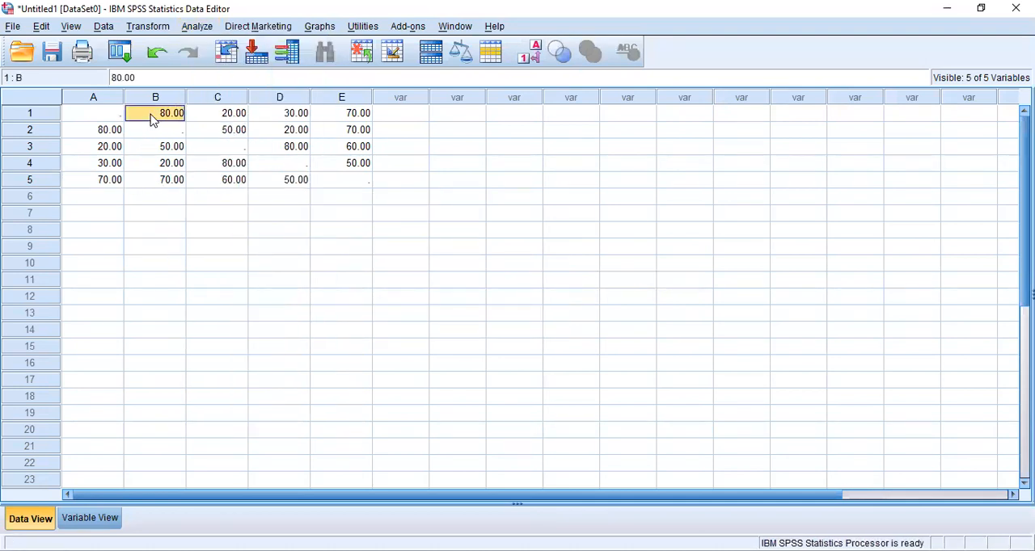
{"action": "left_click", "coordinate": [215, 114]}
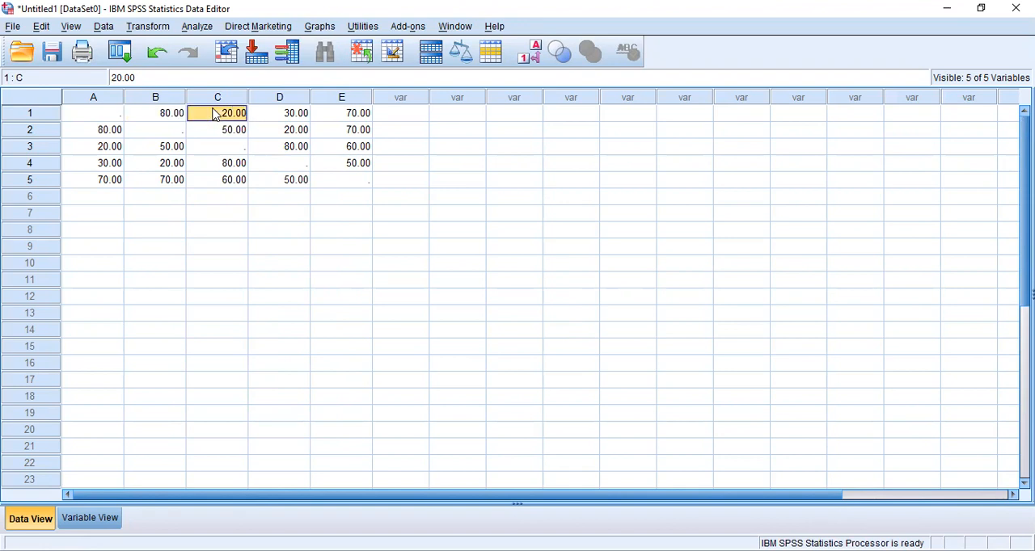
{"action": "left_click", "coordinate": [265, 121]}
{"action": "left_click", "coordinate": [329, 121]}
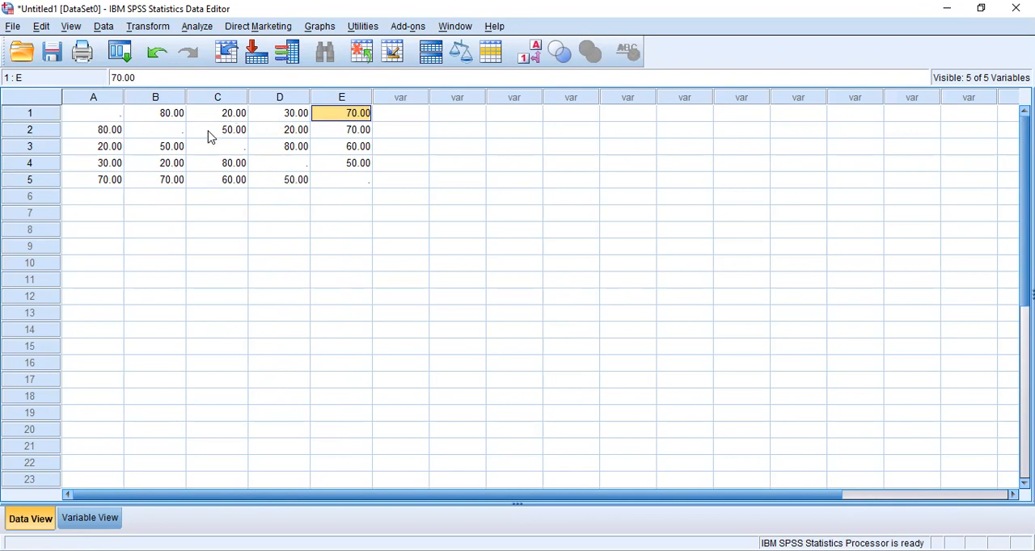
Step: Define a PROXSCAL multidimensional scaling analysis for one source of proximities in a matrix across columns, using variables A to E
{"action": "left_click", "coordinate": [199, 27]}
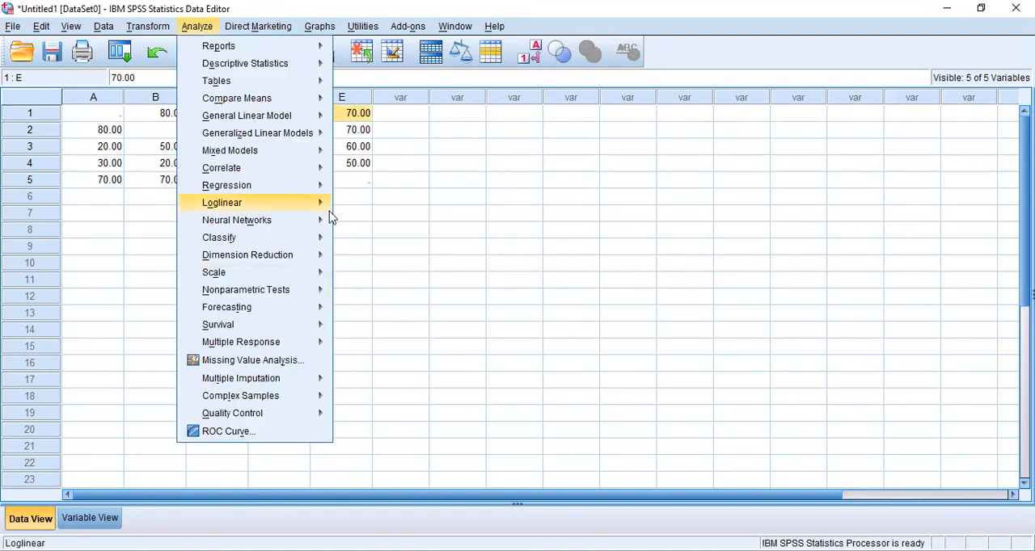
{"action": "mouse_move", "coordinate": [312, 272]}
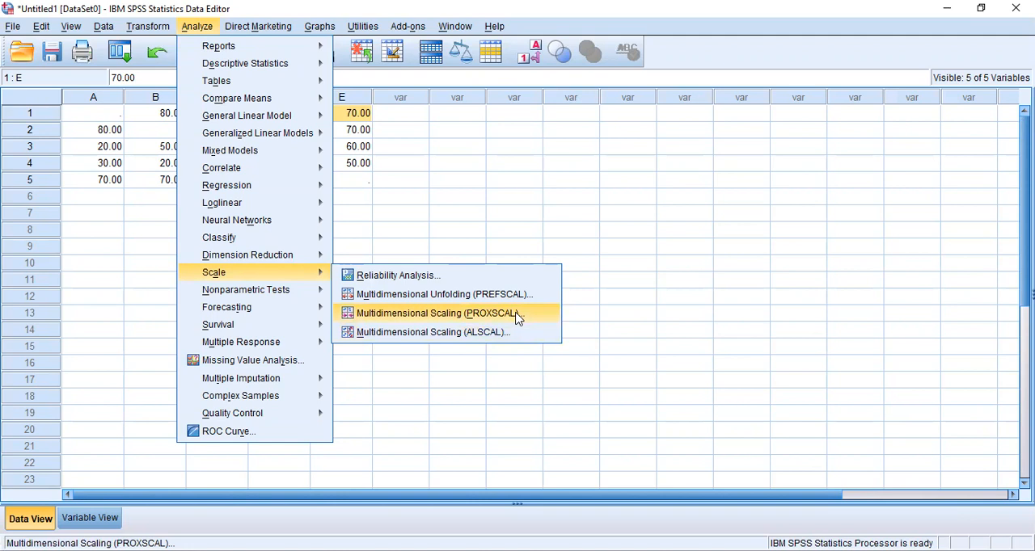
{"action": "left_click", "coordinate": [517, 318]}
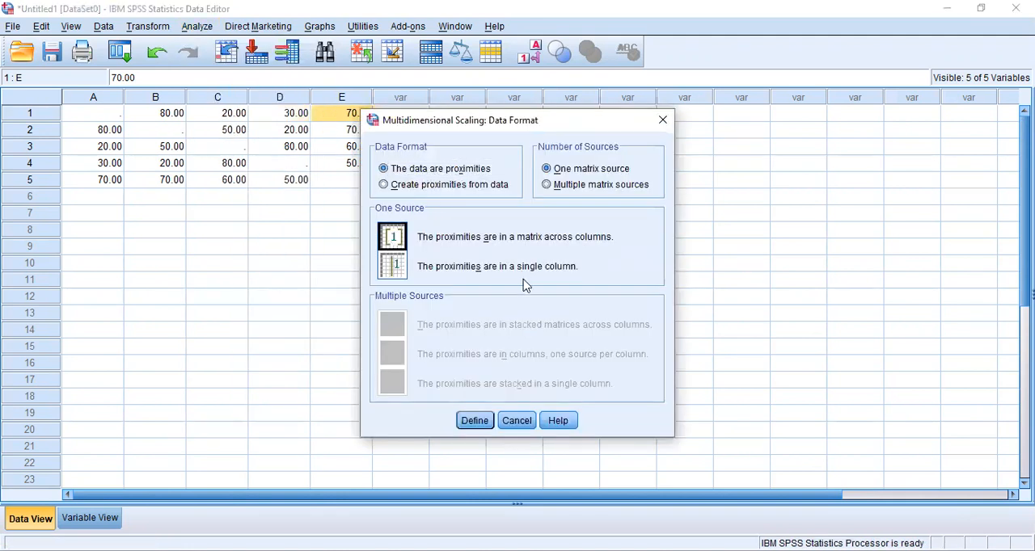
{"action": "left_click", "coordinate": [481, 424]}
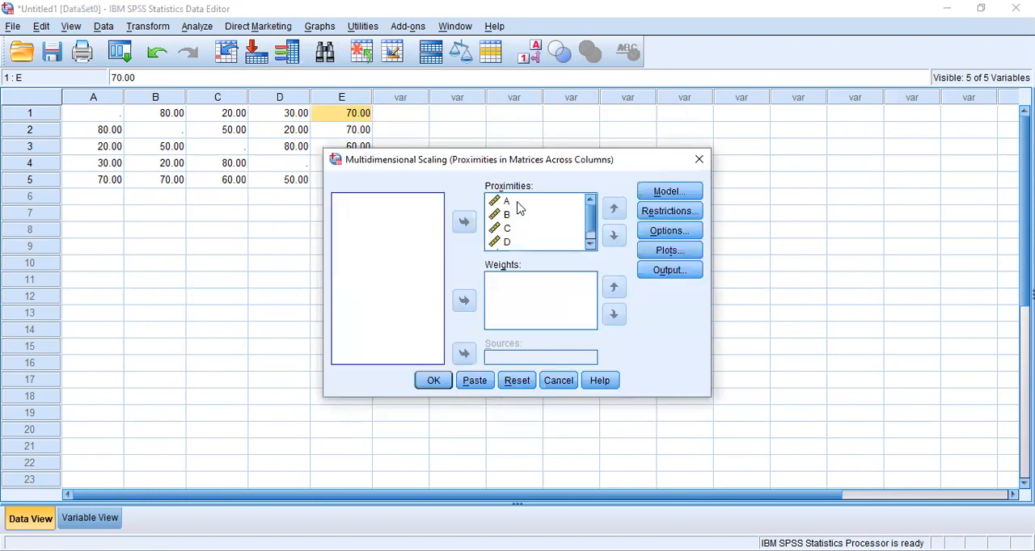
{"action": "left_click_drag", "start_coordinate": [590, 221], "coordinate": [590, 240]}
Step: Set the scaling model's matrix shape to lower-triangular
{"action": "left_click", "coordinate": [665, 191]}
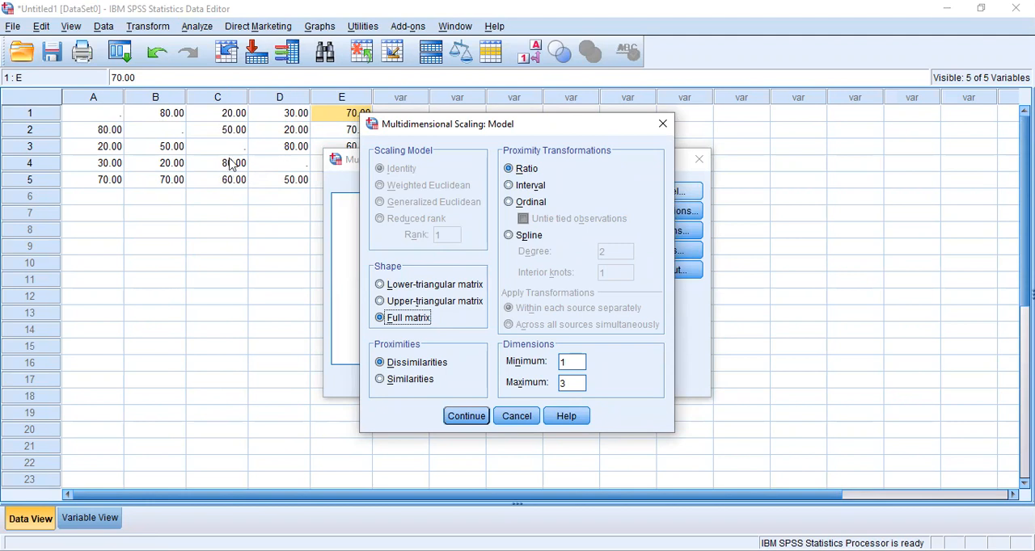
{"action": "left_click", "coordinate": [390, 285]}
{"action": "left_click", "coordinate": [401, 302]}
{"action": "left_click", "coordinate": [407, 319]}
{"action": "left_click", "coordinate": [417, 305]}
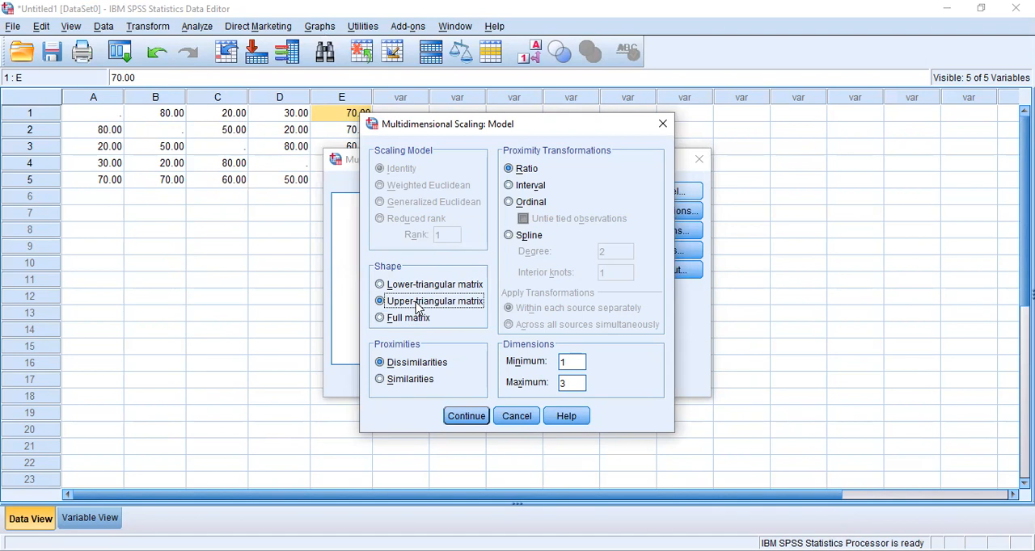
{"action": "left_click", "coordinate": [419, 288]}
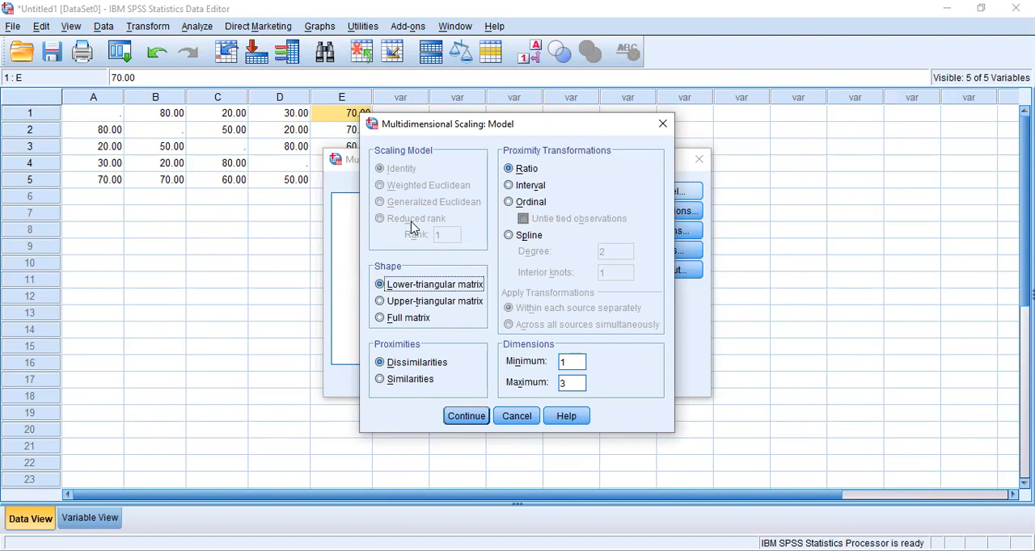
Step: Treat the model's proximities as dissimilarities with an interval transformation
{"action": "left_click", "coordinate": [423, 385]}
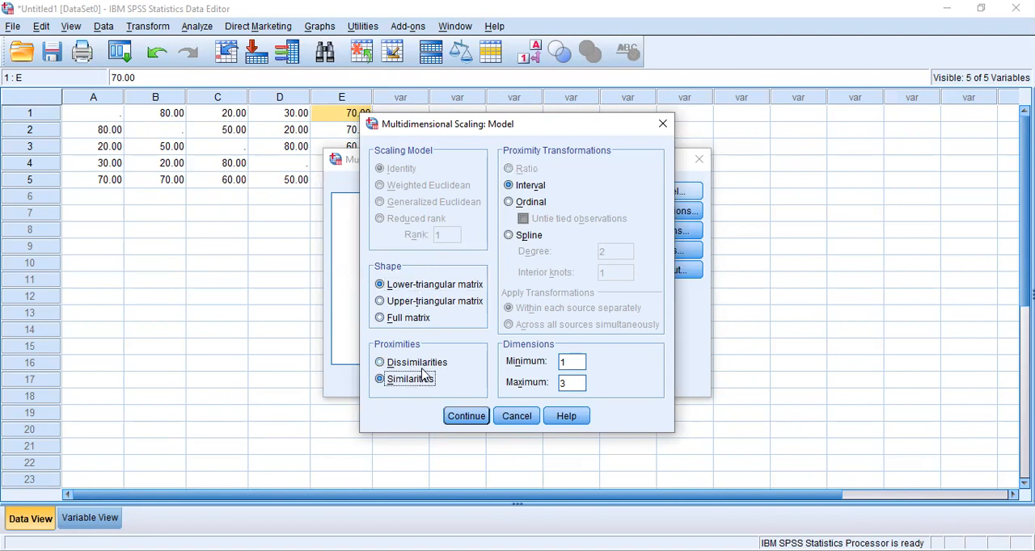
{"action": "left_click", "coordinate": [422, 368]}
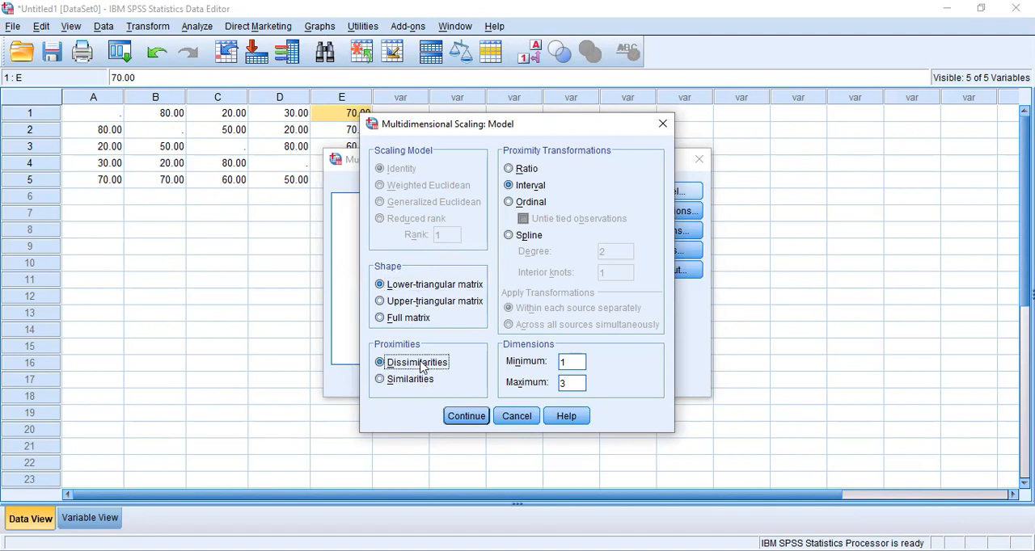
{"action": "left_click", "coordinate": [509, 169]}
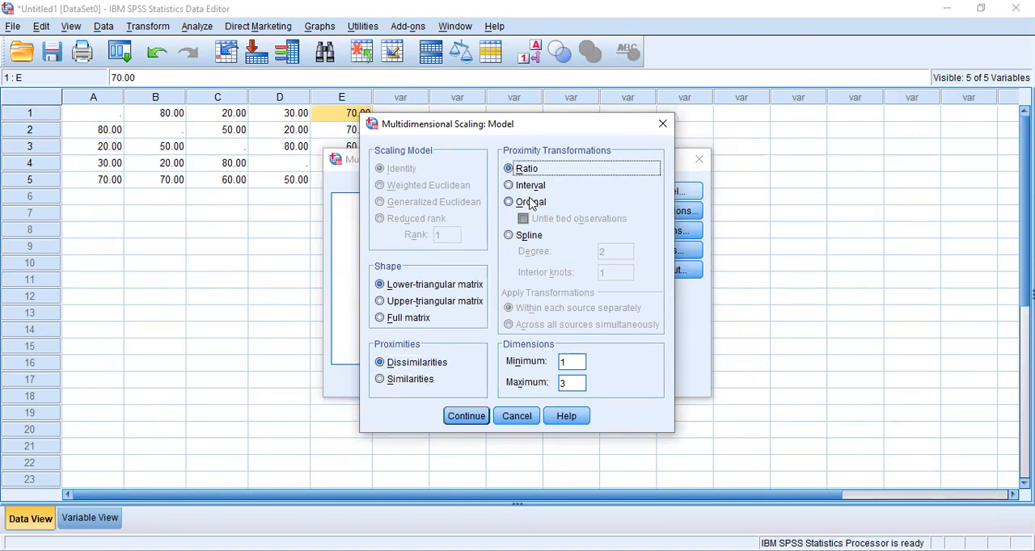
{"action": "left_click", "coordinate": [420, 380]}
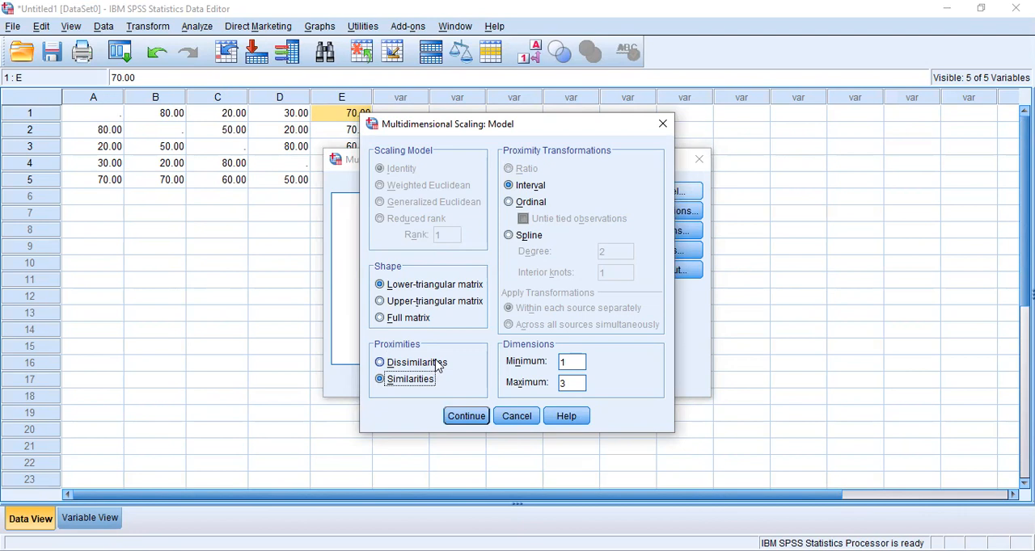
{"action": "left_click", "coordinate": [437, 365]}
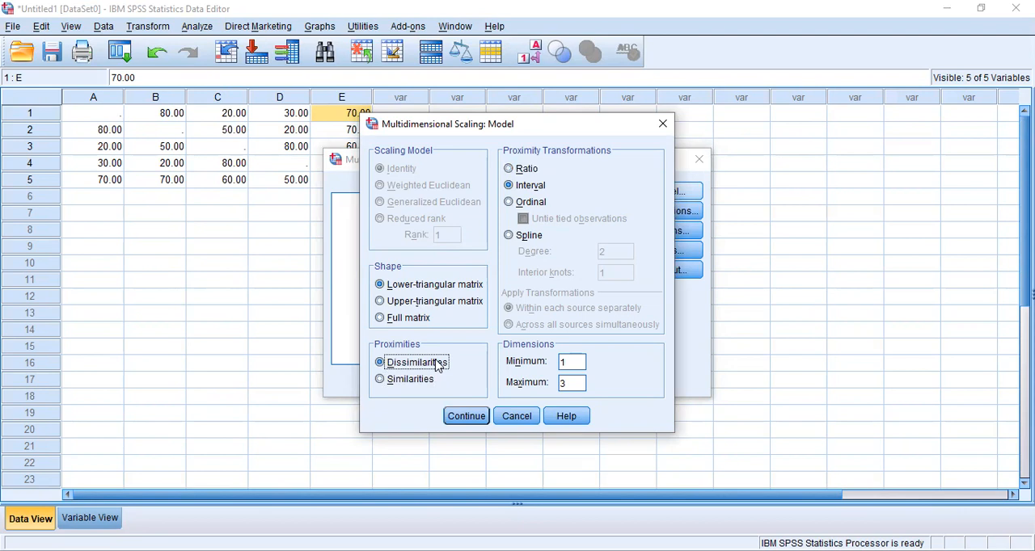
Step: Set the model's maximum number of dimensions to 4 and accept the model settings
{"action": "left_click", "coordinate": [571, 383]}
{"action": "double_click", "coordinate": [579, 382]}
{"action": "type", "text": "4"}
{"action": "left_click", "coordinate": [478, 416]}
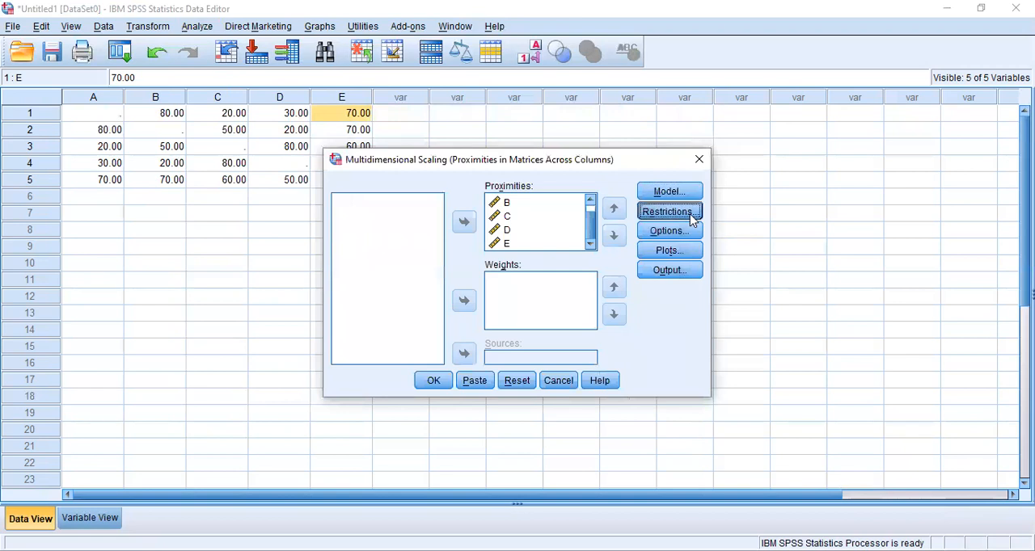
Step: Review the restrictions and iteration options of the scaling analysis without changing them
{"action": "left_click", "coordinate": [689, 211]}
{"action": "left_click", "coordinate": [687, 94]}
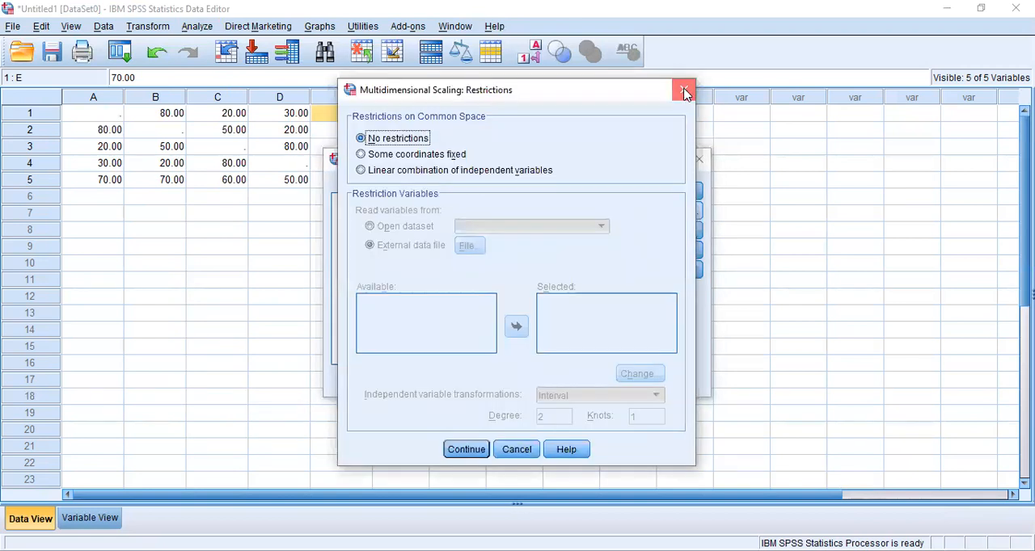
{"action": "left_click", "coordinate": [678, 235]}
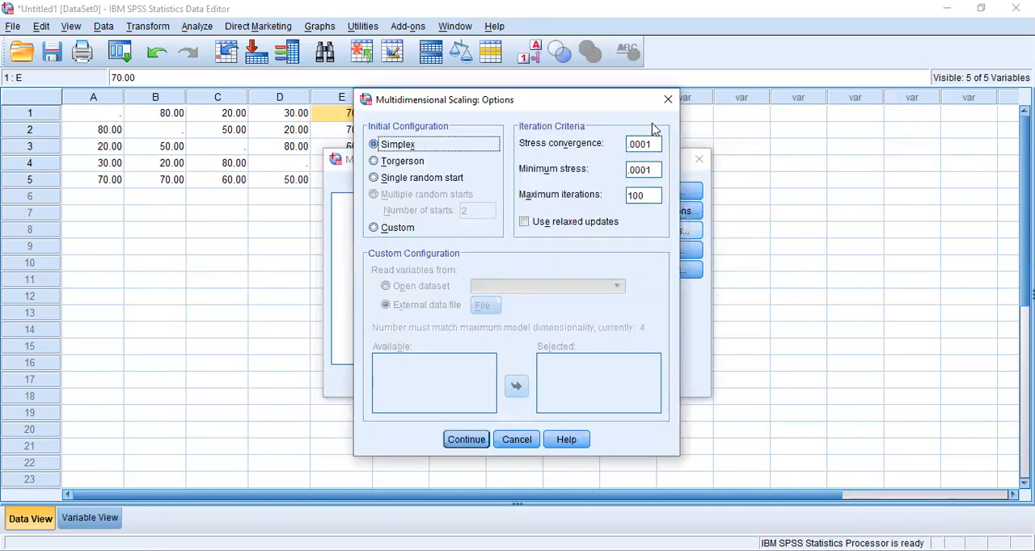
{"action": "left_click", "coordinate": [668, 99]}
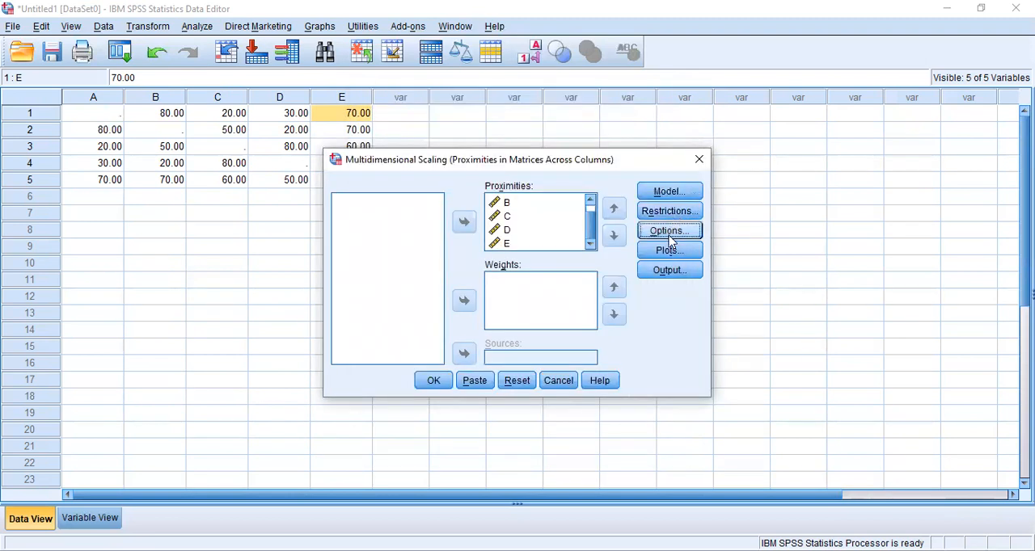
Step: Accept the stress and common space plots and the default output selections, and run the multidimensional scaling
{"action": "left_click", "coordinate": [669, 250]}
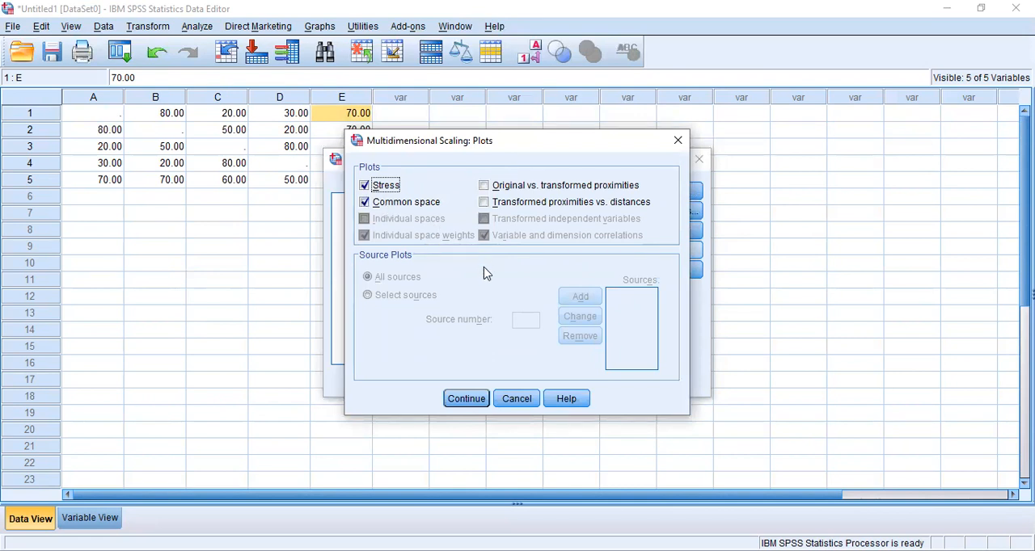
{"action": "left_click", "coordinate": [469, 398]}
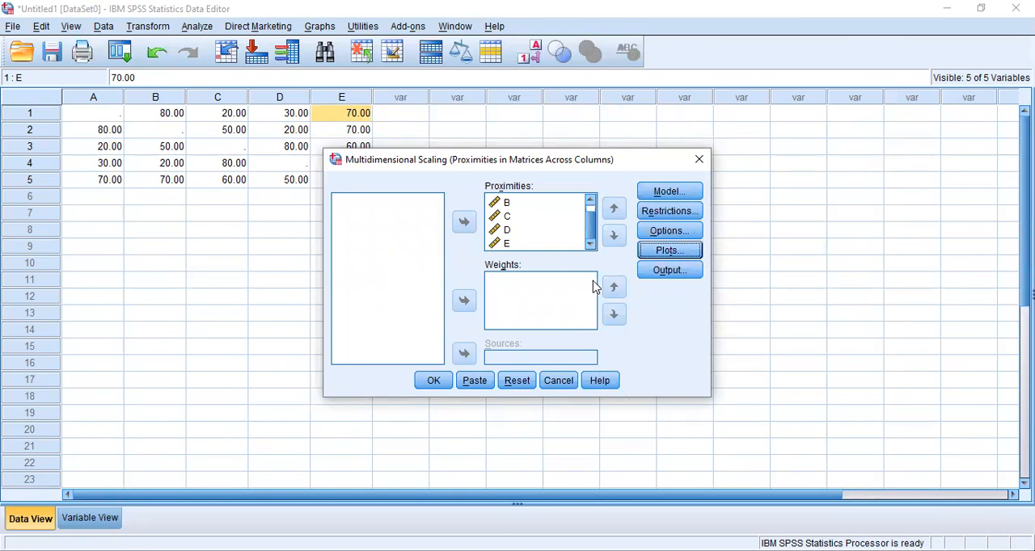
{"action": "left_click", "coordinate": [690, 270]}
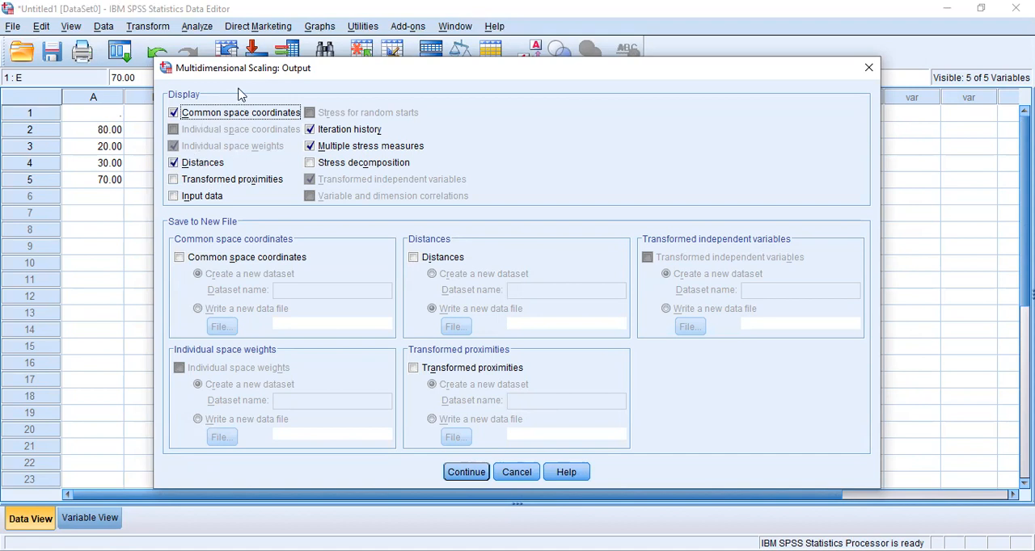
{"action": "left_click", "coordinate": [472, 473]}
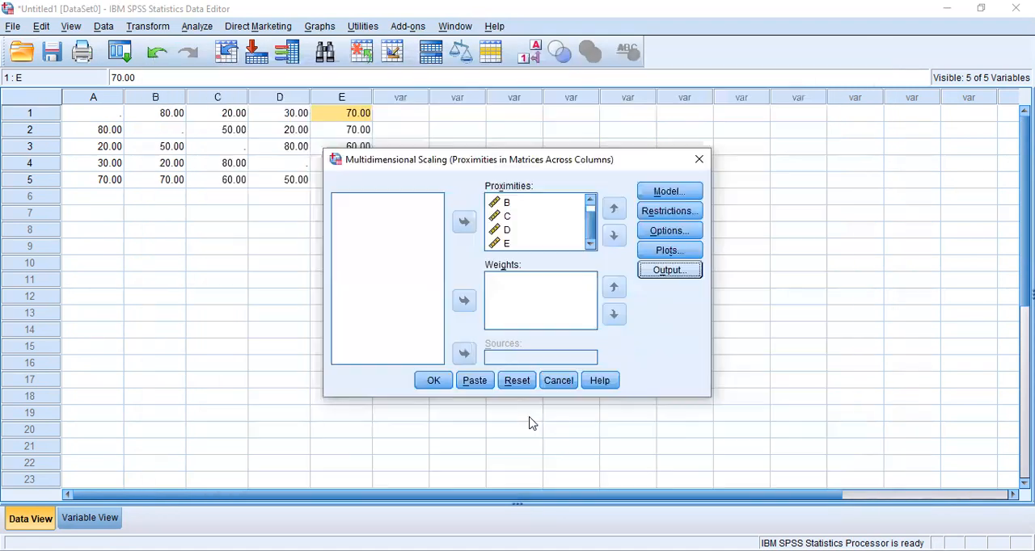
{"action": "left_click", "coordinate": [434, 381]}
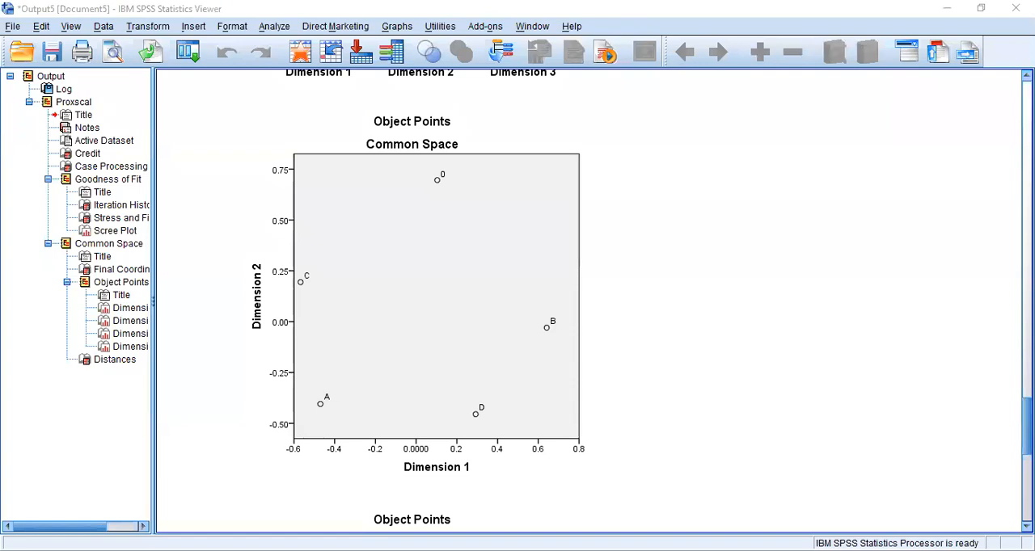
Step: Examine the scree plot of normalized raw stress against dimensionality in the PROXSCAL output
{"action": "scroll", "coordinate": [590, 299], "scroll_direction": "up", "scroll_amount": 10}
{"action": "scroll", "coordinate": [225, 262], "scroll_direction": "up", "scroll_amount": 1}
{"action": "left_click", "coordinate": [225, 262]}
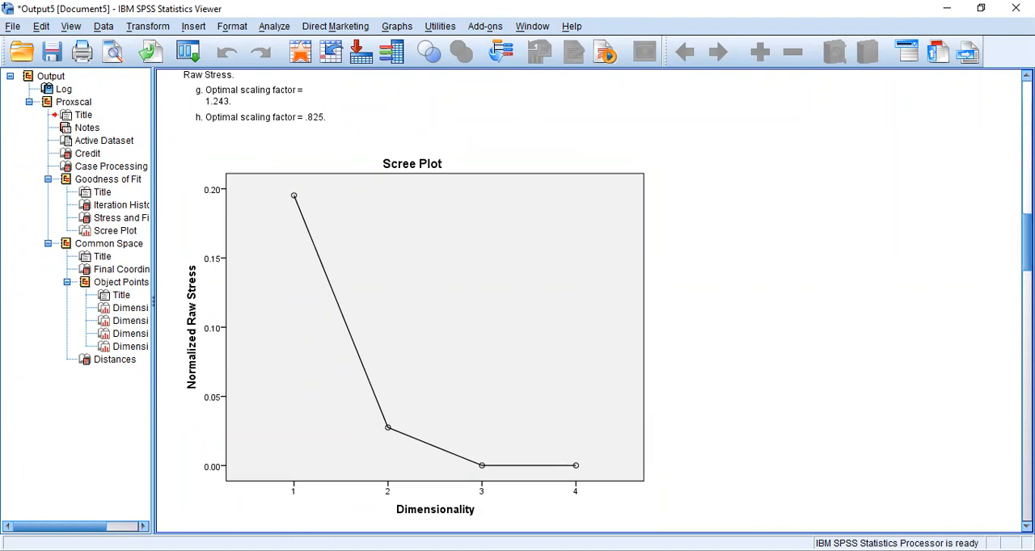
{"action": "scroll", "coordinate": [1024, 243], "scroll_direction": "up", "scroll_amount": 1}
{"action": "scroll", "coordinate": [253, 179], "scroll_direction": "up", "scroll_amount": 5}
{"action": "scroll", "coordinate": [253, 180], "scroll_direction": "down", "scroll_amount": 5}
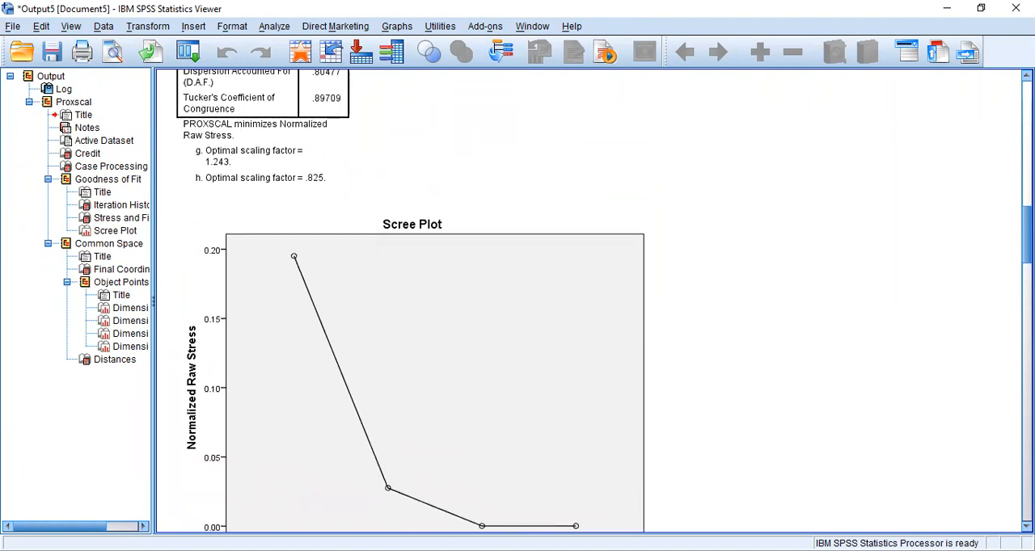
{"action": "left_click", "coordinate": [253, 180]}
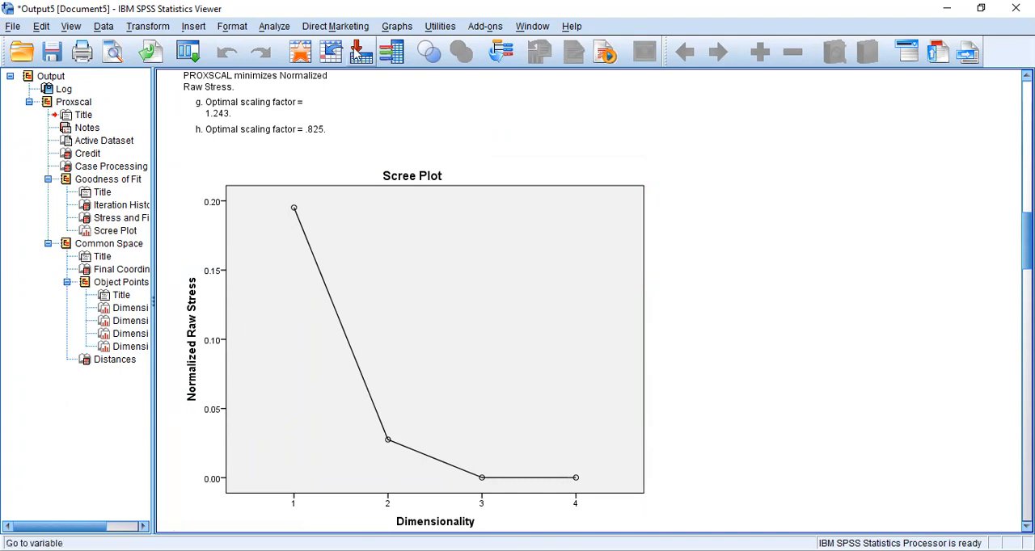
Step: Examine the common space object point plots and the distances table in the output
{"action": "left_click_drag", "start_coordinate": [1027, 241], "coordinate": [1027, 427]}
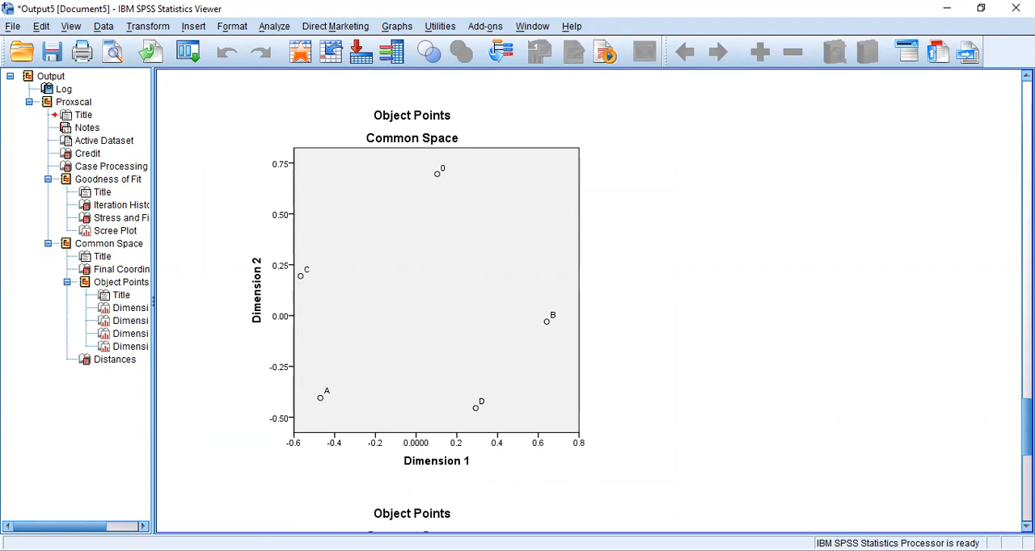
{"action": "left_click", "coordinate": [524, 379]}
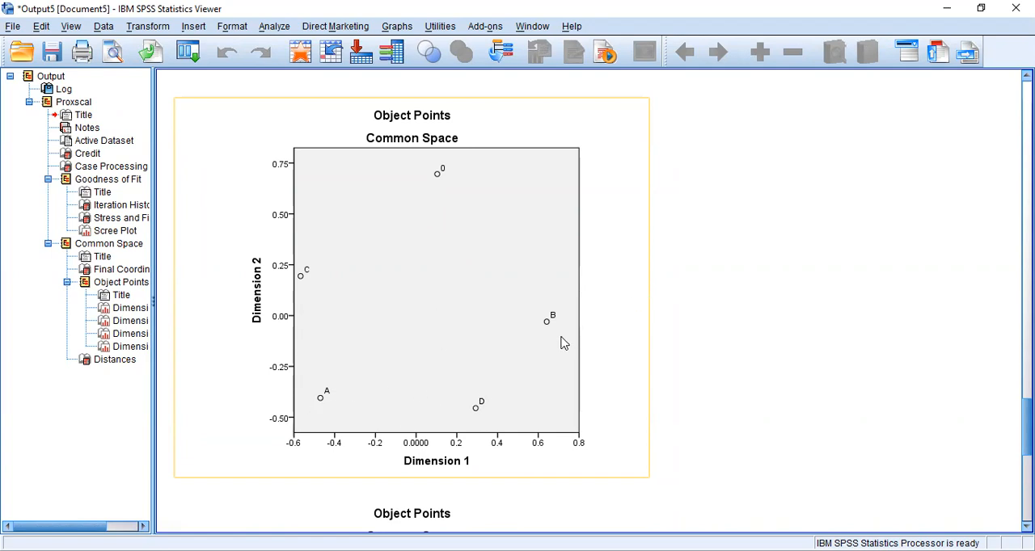
{"action": "left_click", "coordinate": [431, 89]}
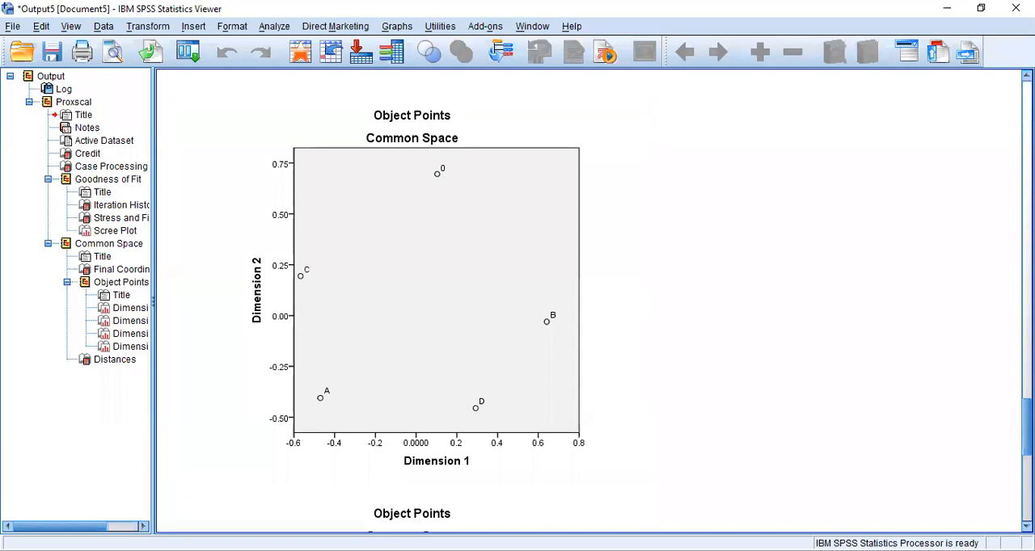
{"action": "scroll", "coordinate": [589, 301], "scroll_direction": "down", "scroll_amount": 10}
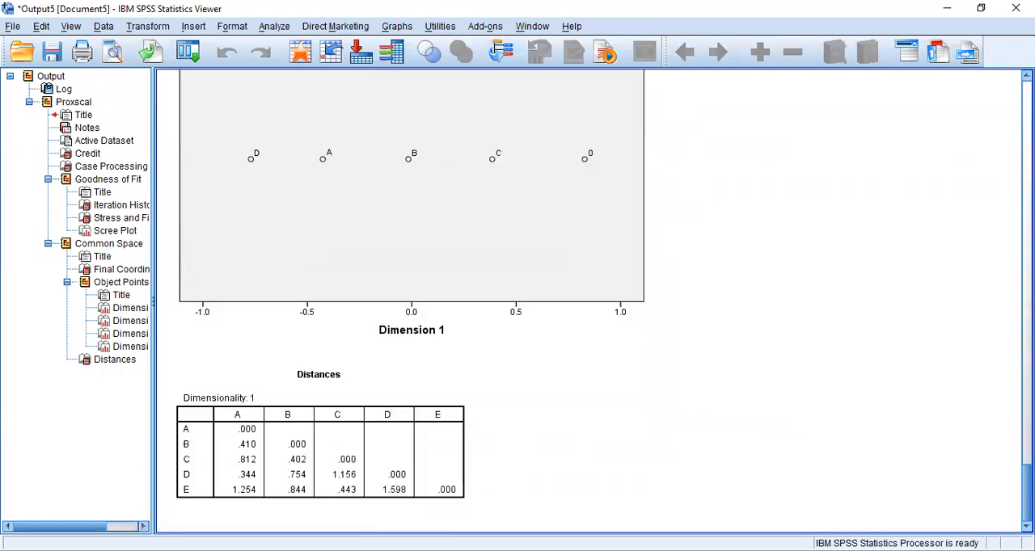
{"action": "scroll", "coordinate": [411, 297], "scroll_direction": "up", "scroll_amount": 8}
Step: Reopen the PROXSCAL multidimensional scaling setup, keeping the existing data format and the proximity variables
{"action": "left_click", "coordinate": [274, 26]}
{"action": "mouse_move", "coordinate": [372, 230]}
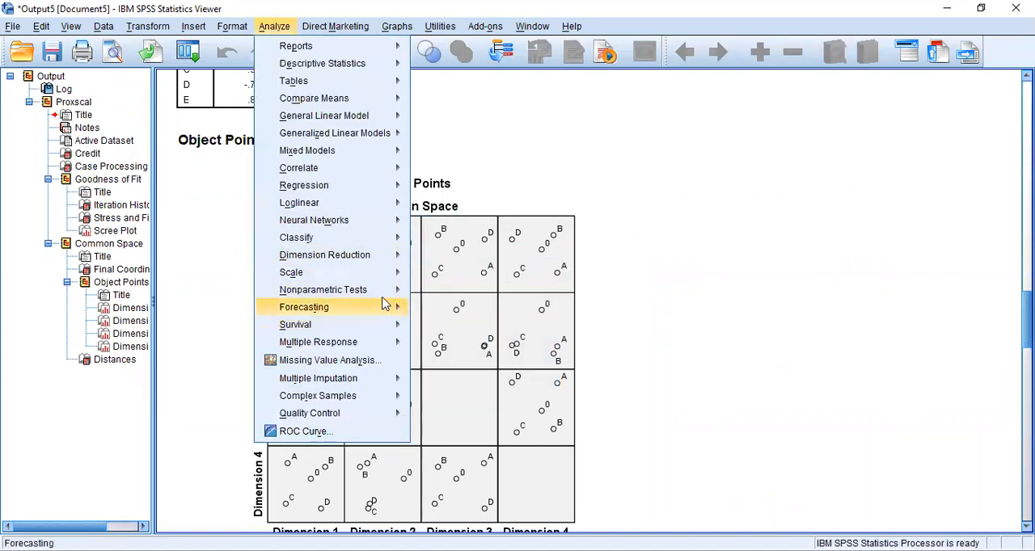
{"action": "mouse_move", "coordinate": [382, 278]}
{"action": "left_click", "coordinate": [485, 314]}
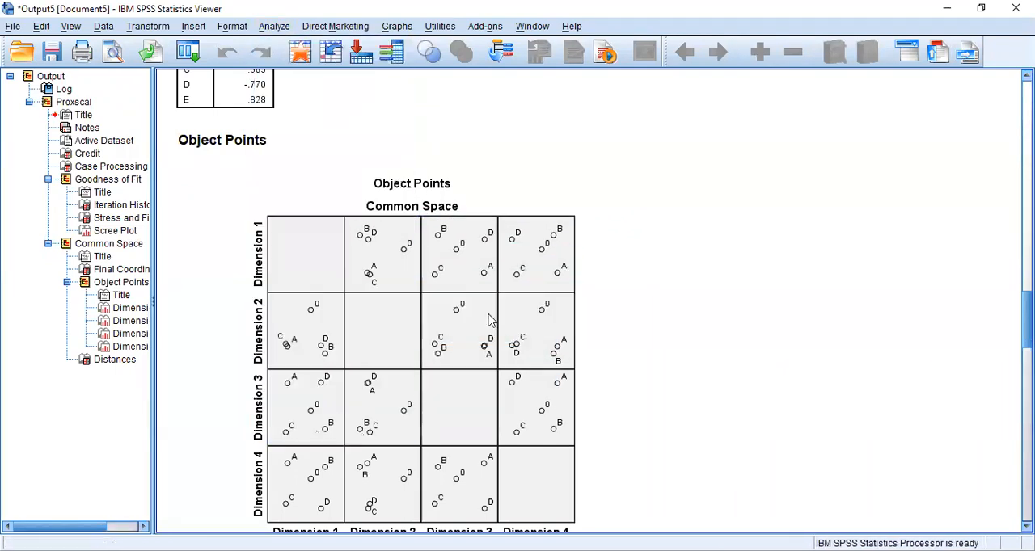
{"action": "left_click", "coordinate": [473, 421]}
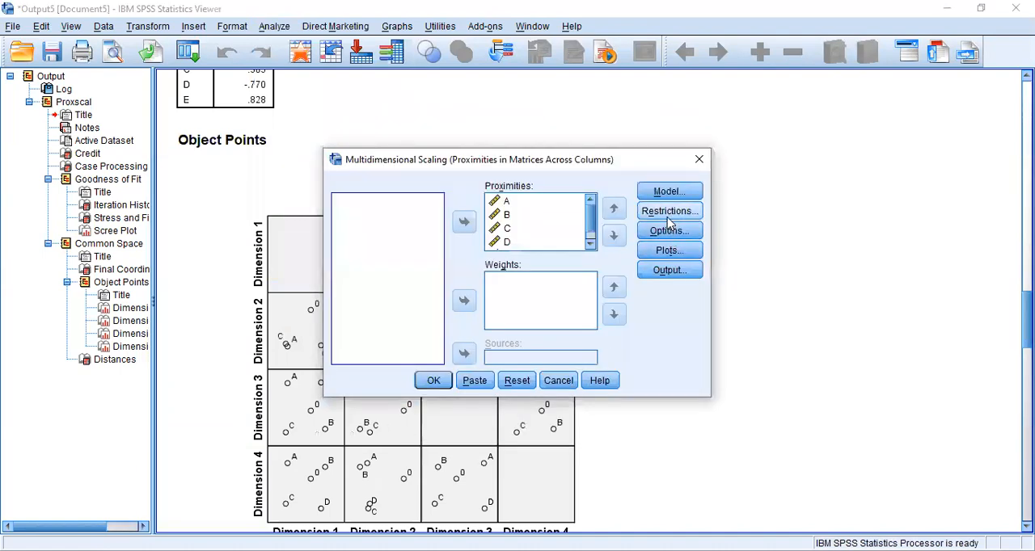
{"action": "left_click", "coordinate": [668, 213]}
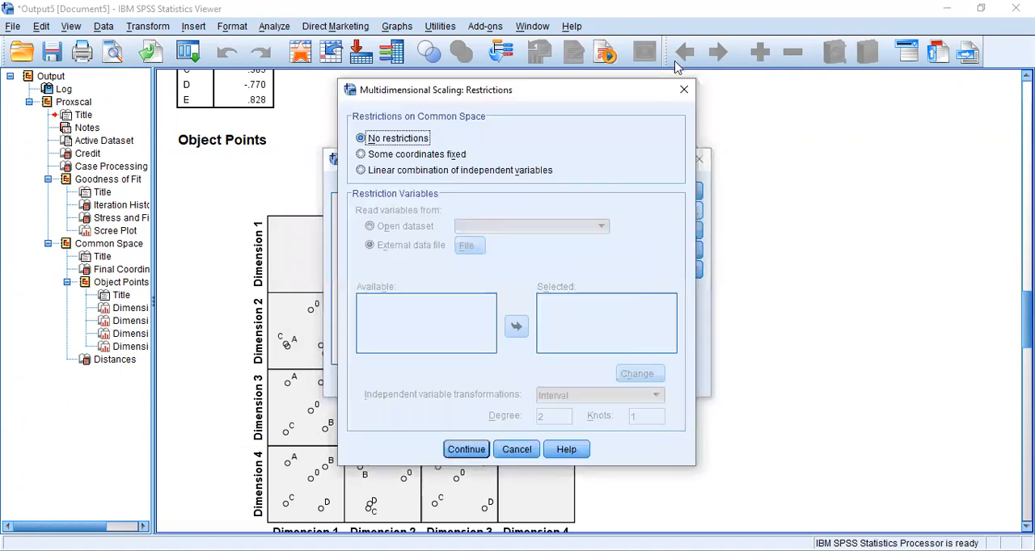
{"action": "left_click", "coordinate": [684, 89]}
Step: Set both the minimum and maximum dimensions of the scaling model to 2 and run the analysis
{"action": "left_click", "coordinate": [686, 192]}
{"action": "left_click", "coordinate": [566, 362]}
{"action": "type", "text": "2"}
{"action": "double_click", "coordinate": [581, 382]}
{"action": "type", "text": "2"}
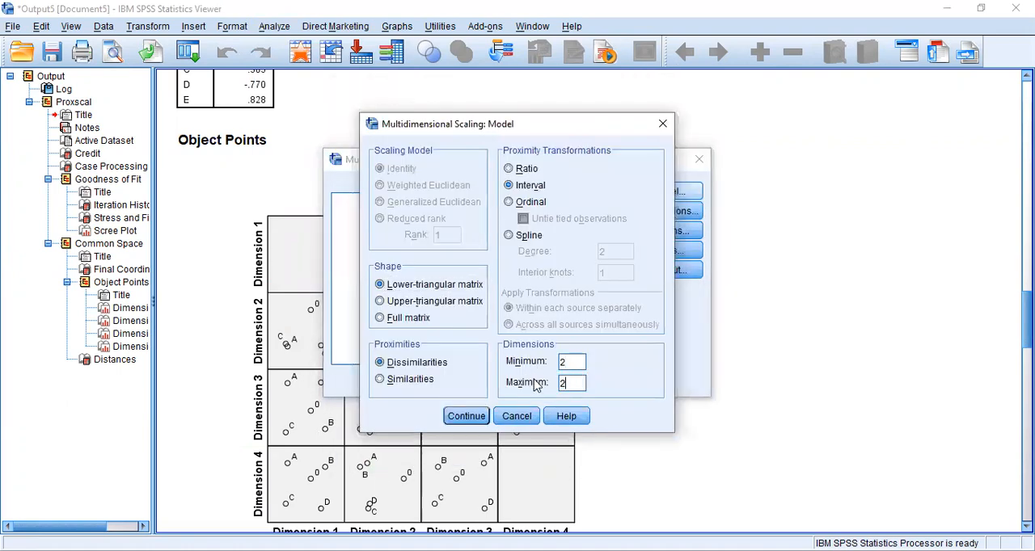
{"action": "left_click", "coordinate": [469, 424]}
{"action": "left_click", "coordinate": [434, 384]}
Step: Examine the fit measures, final coordinates, object points plot and distances table of the two-dimensional solution
{"action": "left_click_drag", "start_coordinate": [1028, 418], "coordinate": [1028, 469]}
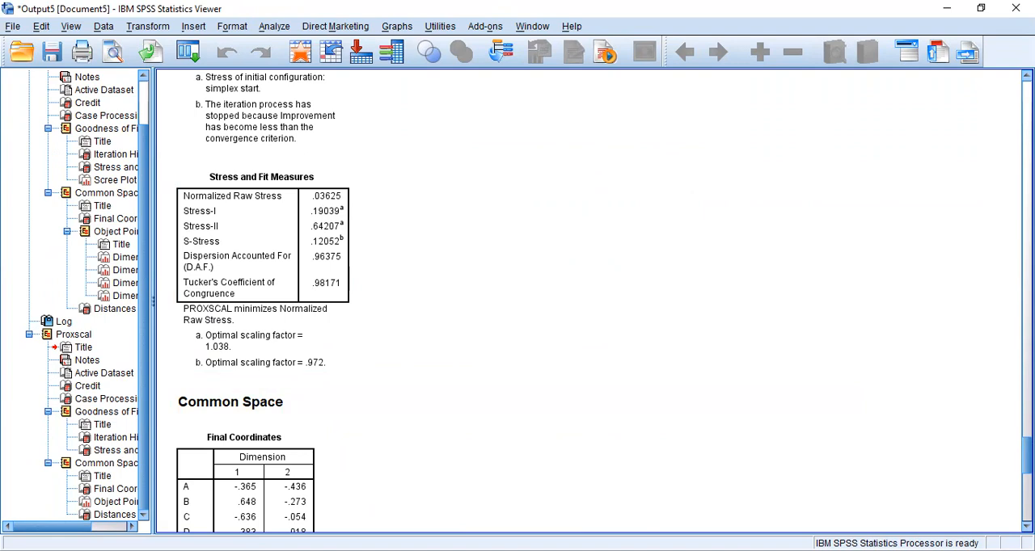
{"action": "scroll", "coordinate": [591, 303], "scroll_direction": "down", "scroll_amount": 5}
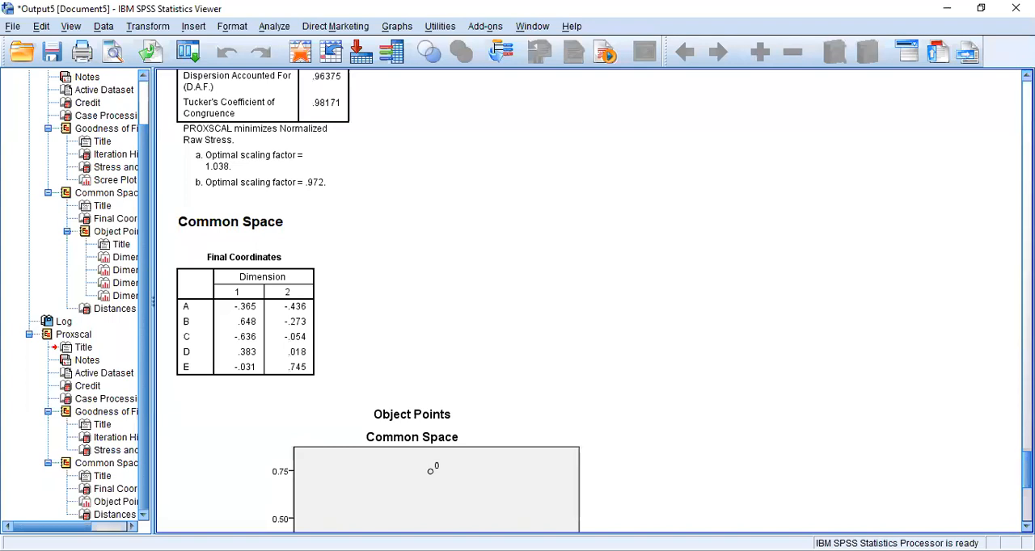
{"action": "scroll", "coordinate": [591, 303], "scroll_direction": "down", "scroll_amount": 3}
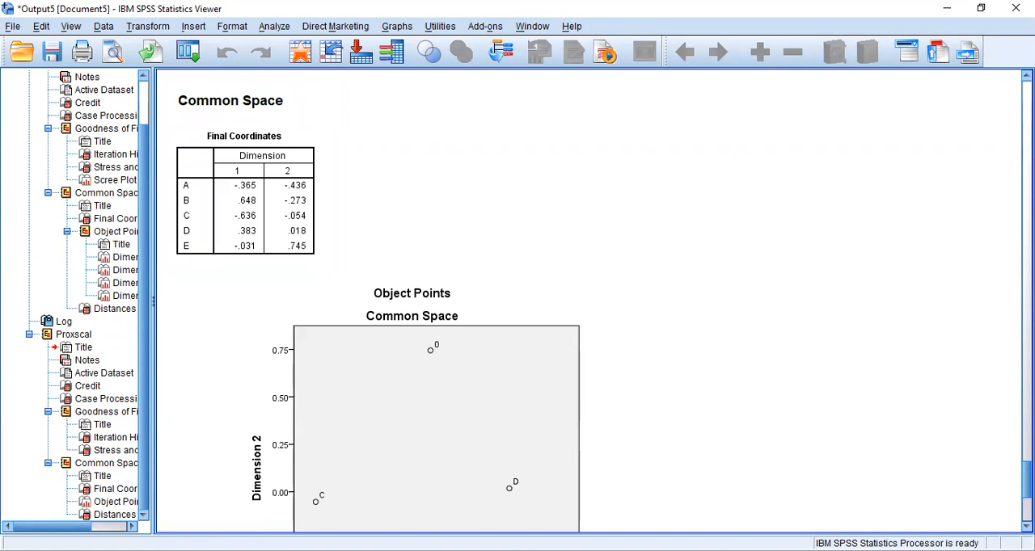
{"action": "scroll", "coordinate": [590, 323], "scroll_direction": "down", "scroll_amount": 7}
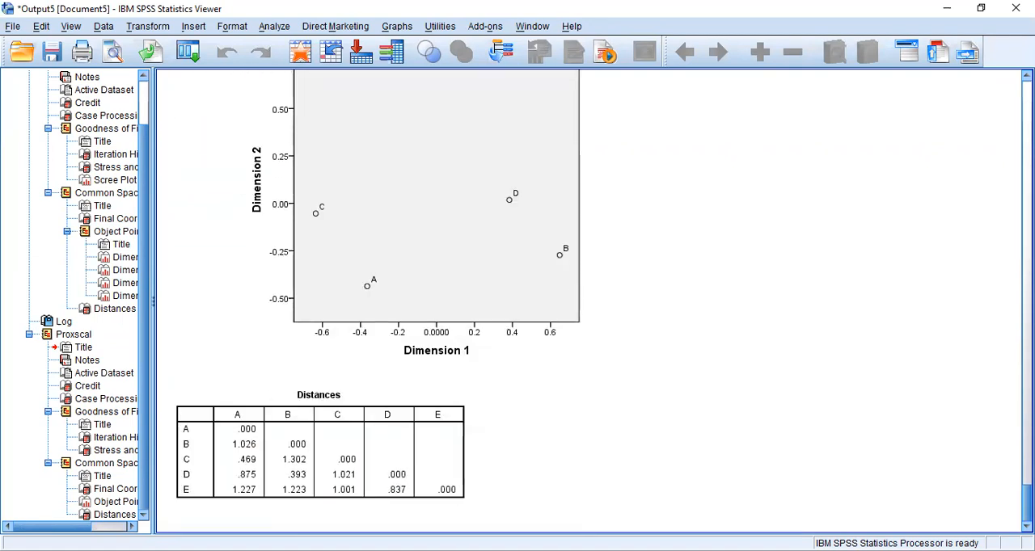
{"action": "left_click", "coordinate": [240, 358]}
{"action": "left_click", "coordinate": [208, 415]}
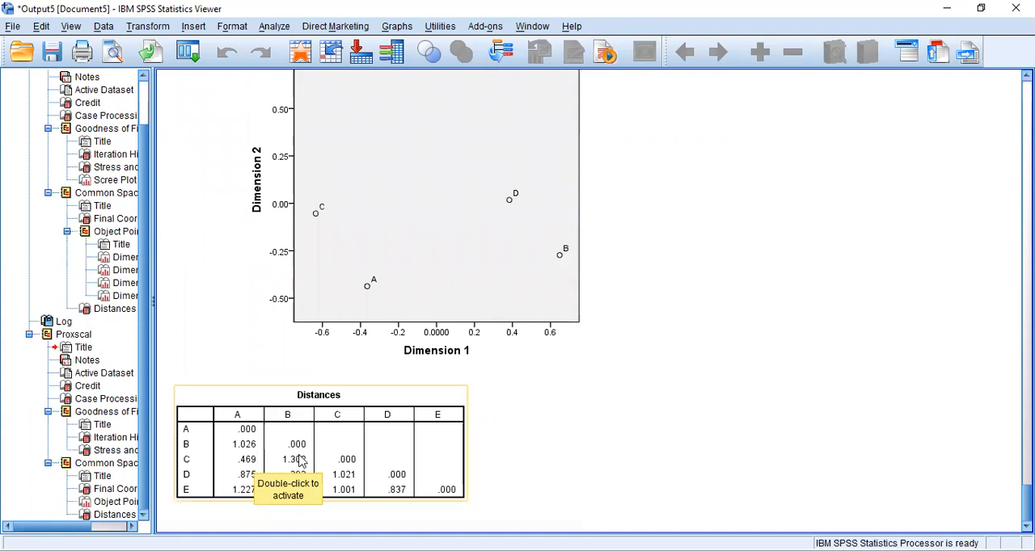
{"action": "left_click", "coordinate": [524, 248]}
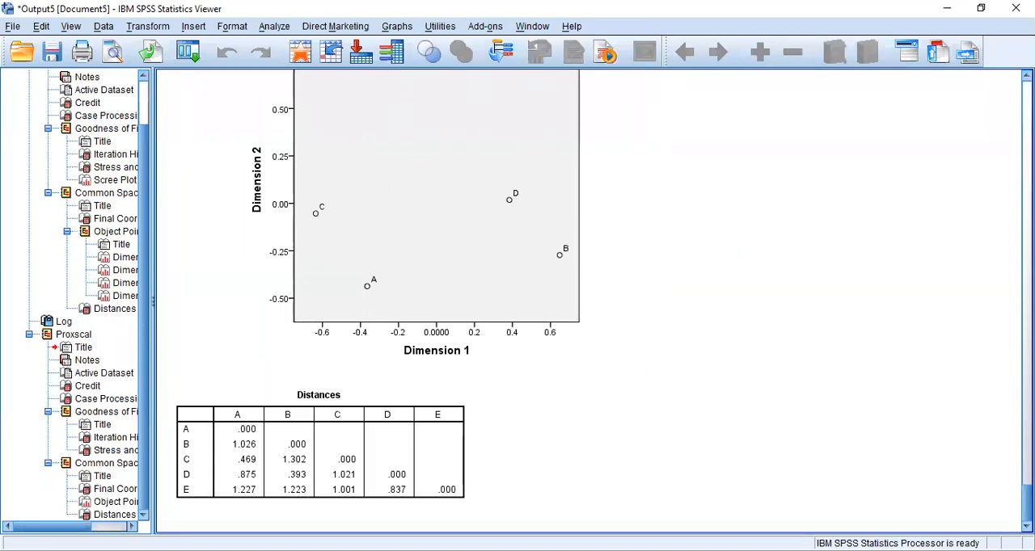
{"action": "left_click_drag", "start_coordinate": [1027, 505], "coordinate": [1027, 481]}
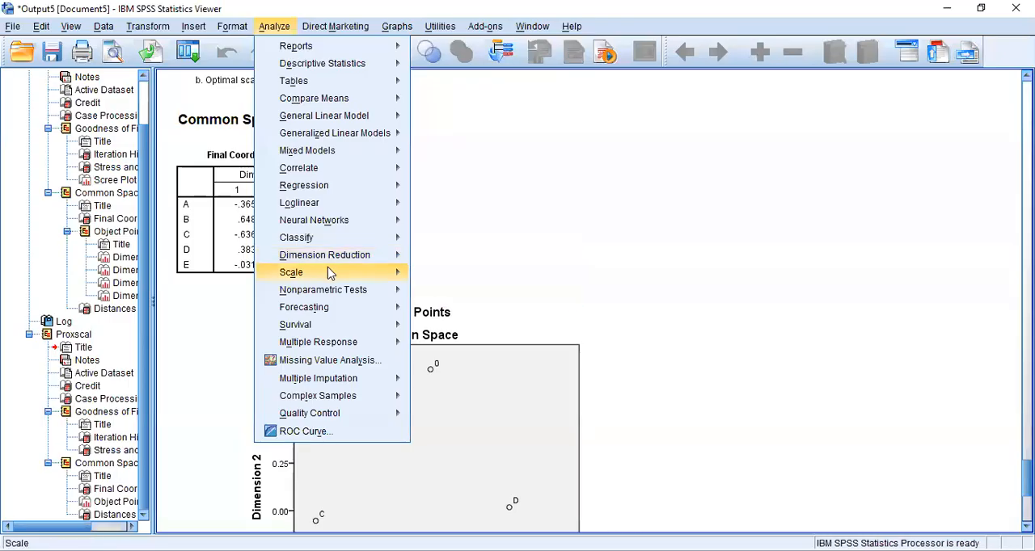
{"action": "mouse_move", "coordinate": [327, 273]}
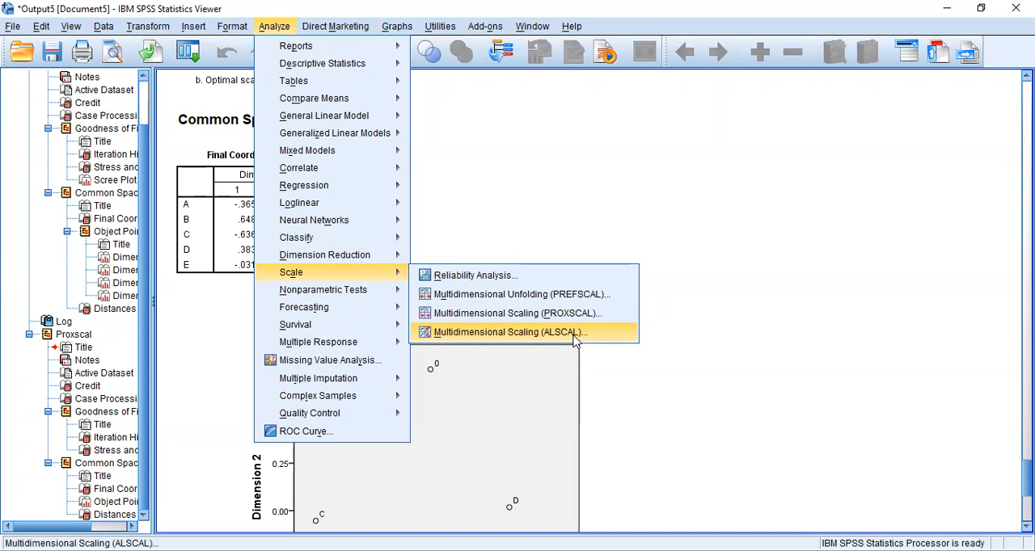
{"action": "left_click", "coordinate": [712, 228]}
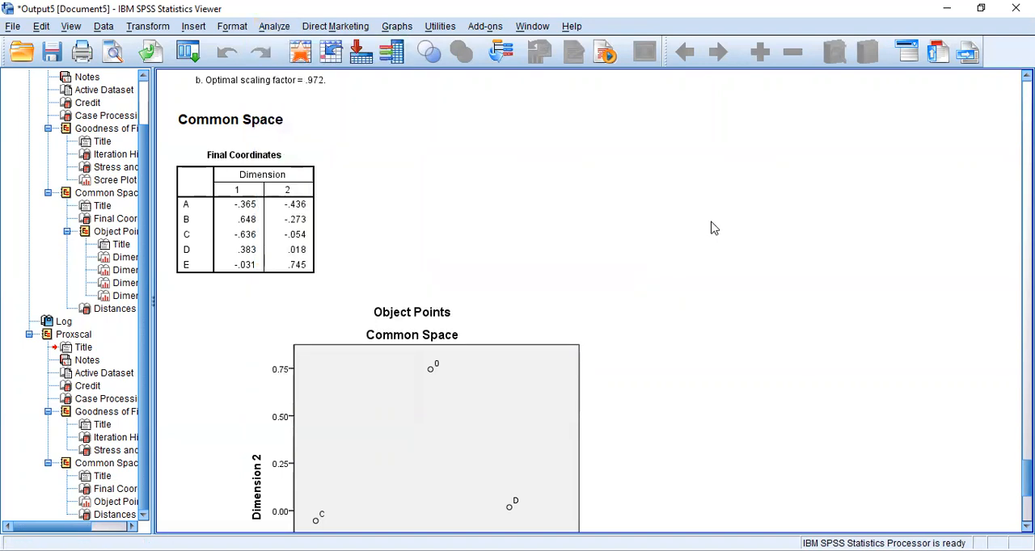